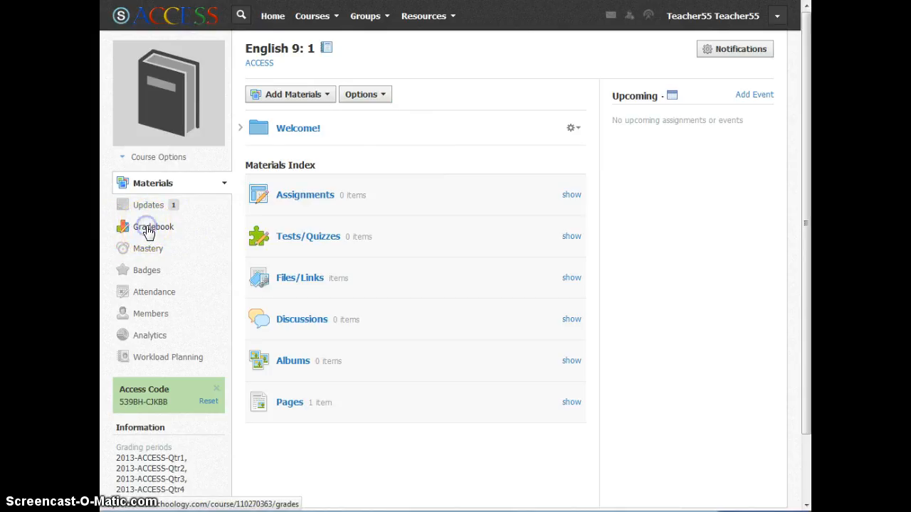
Step: Open the Grade Setup page of the English 9: 1 course's gradebook
left_click(150, 229)
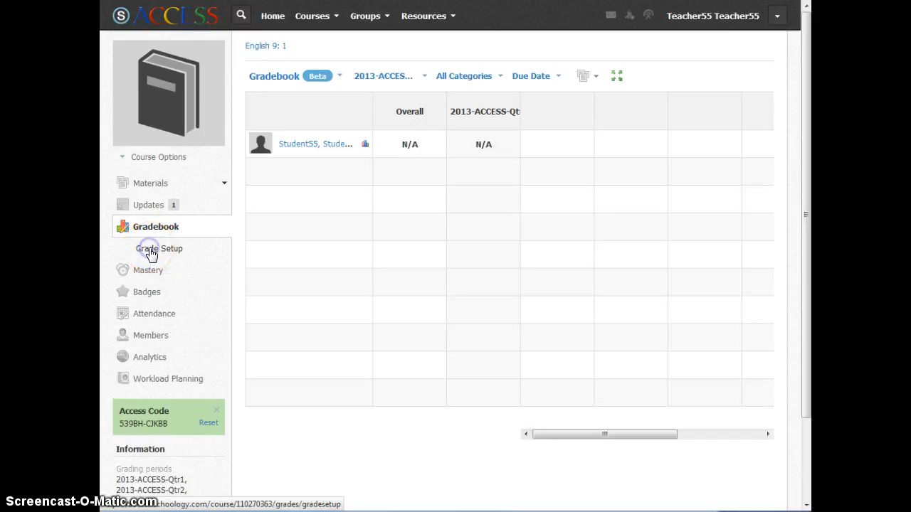
left_click(151, 252)
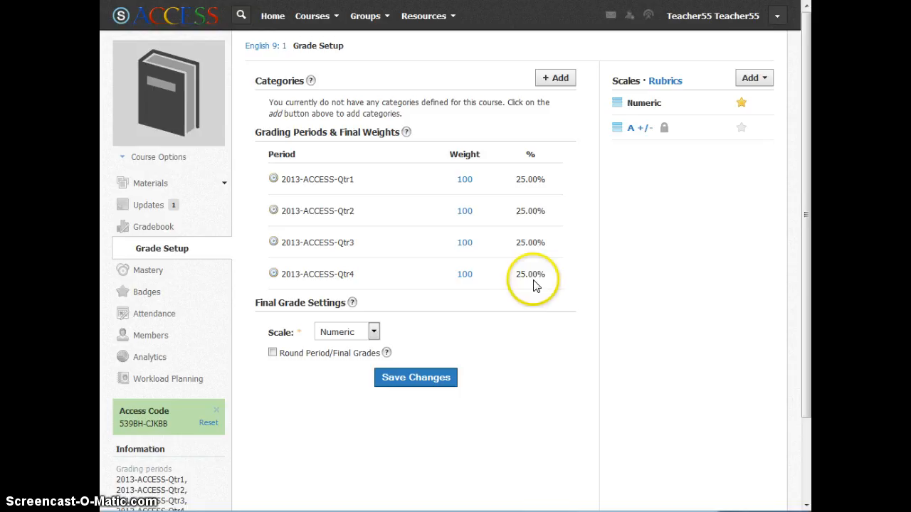
Step: Set the final weight of all four grading periods, Qtr1 to Qtr4, to 1
left_click(470, 179)
left_click_drag(474, 179, 442, 179)
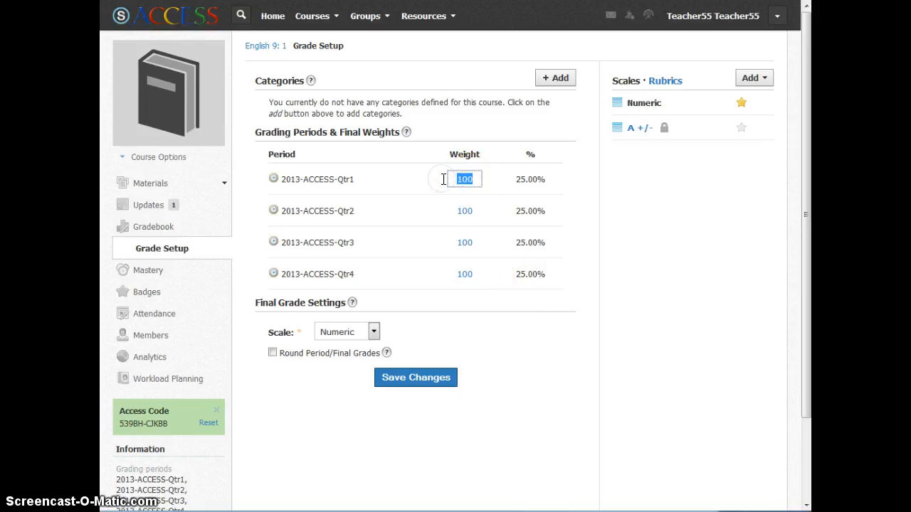
type("1")
left_click(469, 211)
left_click_drag(474, 210, 417, 205)
type("1")
left_click(469, 242)
left_click_drag(474, 242, 423, 240)
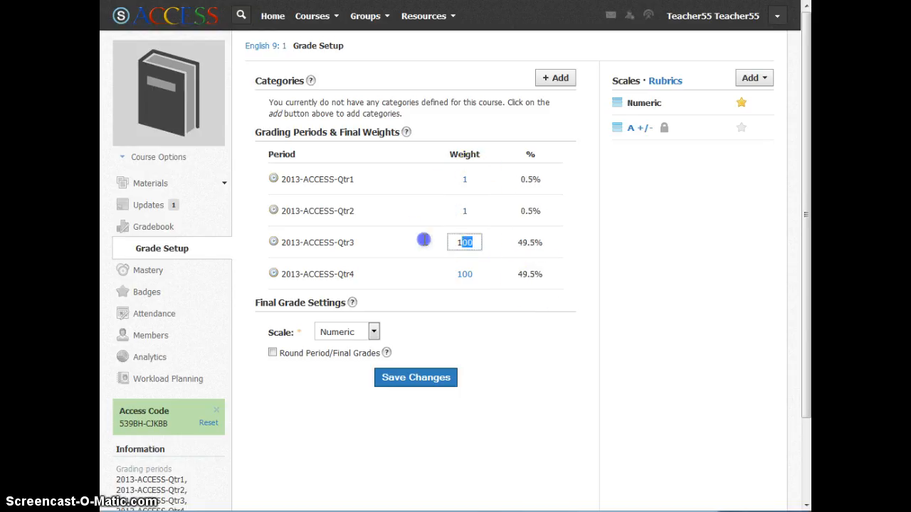
type("1")
left_click(470, 274)
left_click_drag(474, 274, 406, 268)
type("1")
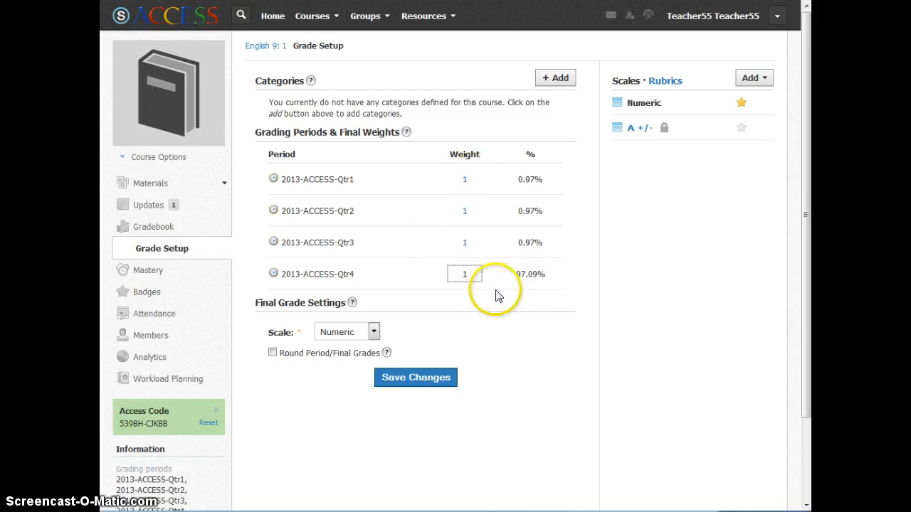
key("Tab")
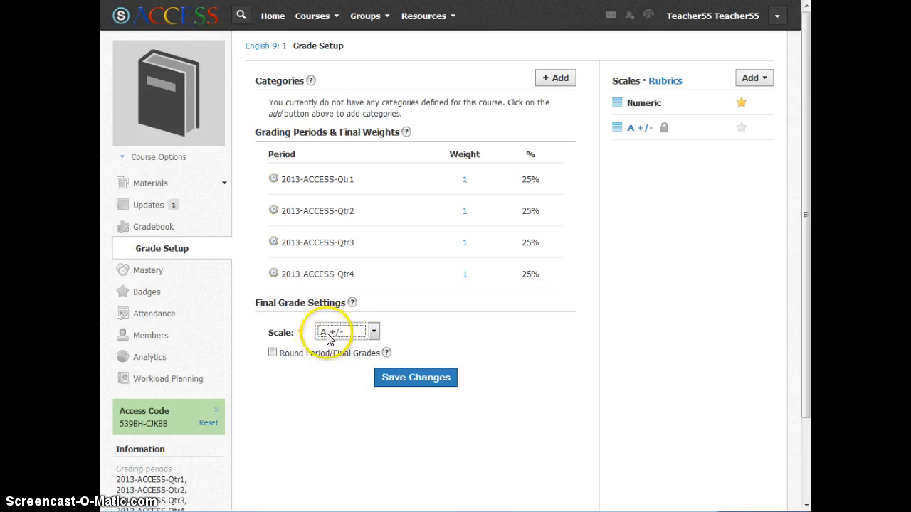
Step: Turn on rounding of period and final grades in the final grade settings
left_click(277, 354)
left_click(274, 354)
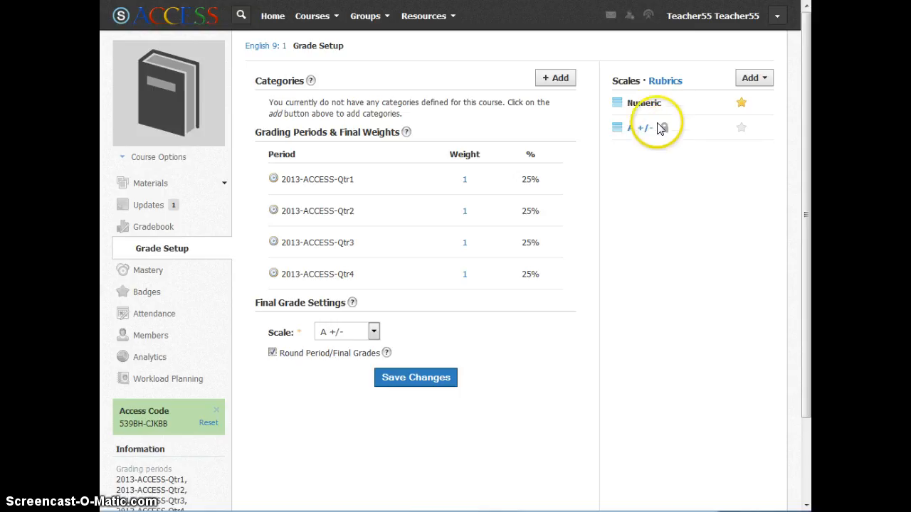
Step: Start a new percentage-based grading scale named My Scale, with letter grade A beginning at 93%
left_click(762, 79)
left_click(756, 104)
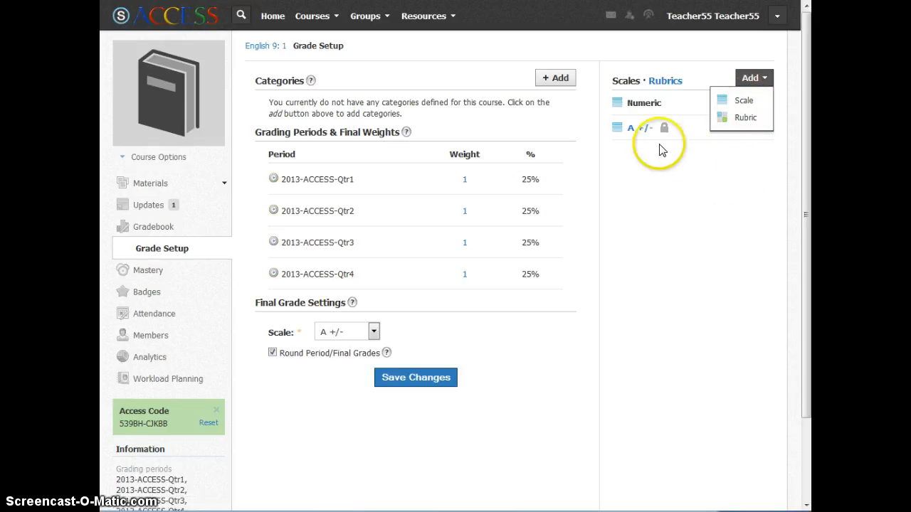
left_click(743, 104)
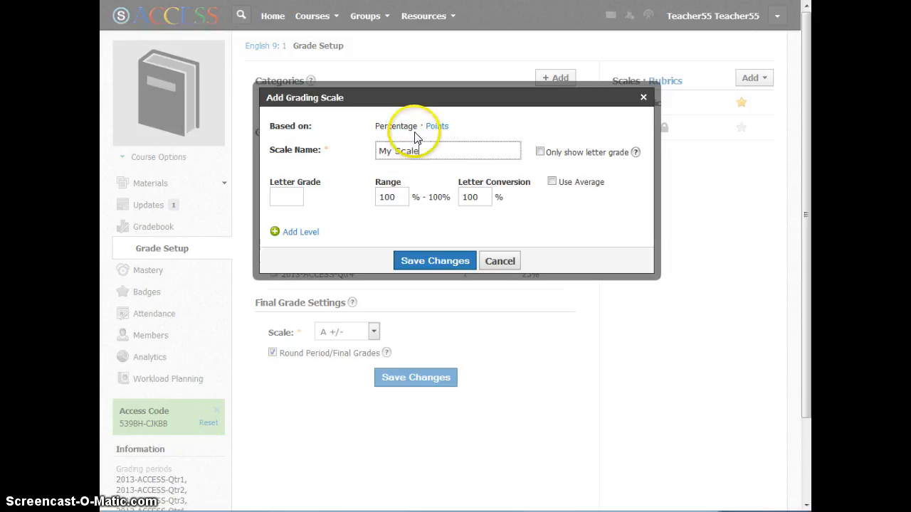
left_click(292, 200)
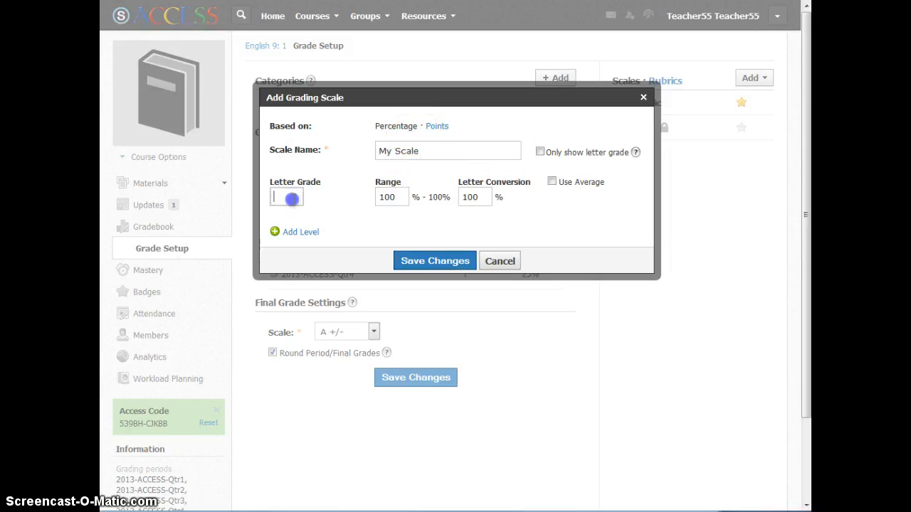
type("A")
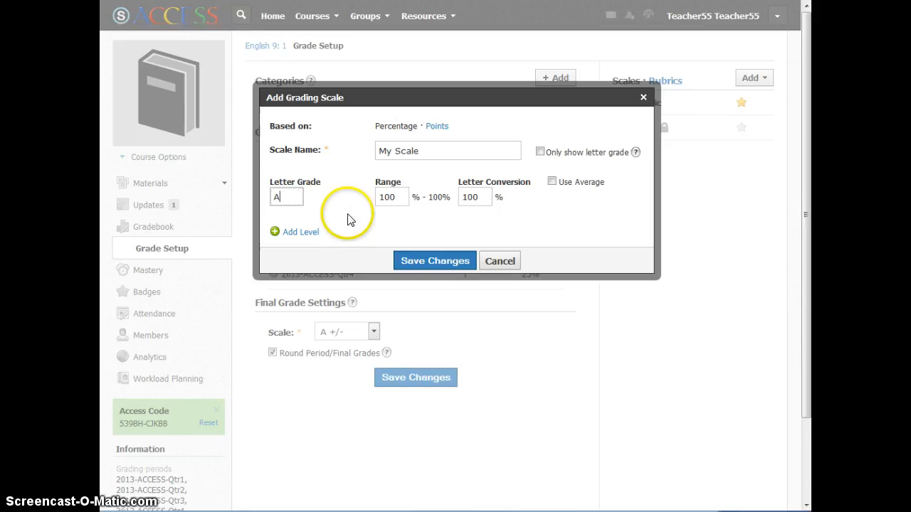
double_click(386, 197)
mouse_move(320, 188)
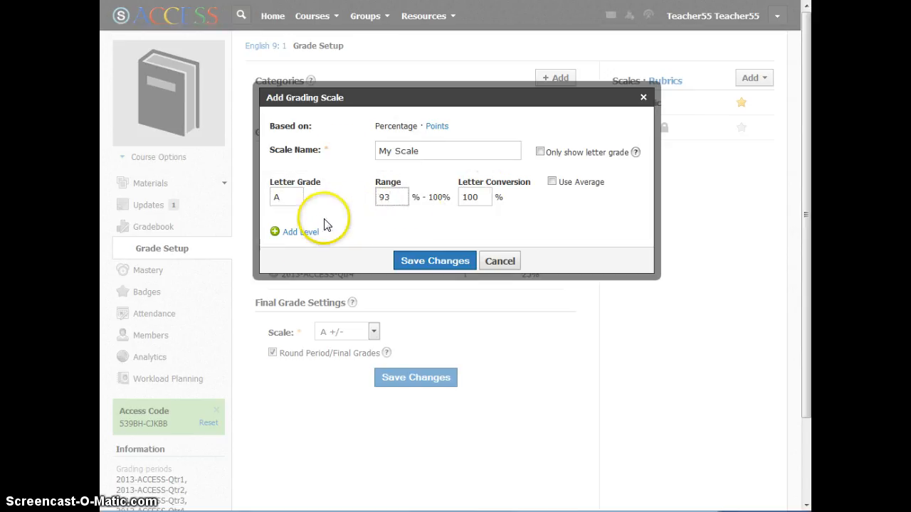
Step: Add two levels to the grading scale: B starting at 85% and C starting at 75%
left_click(300, 233)
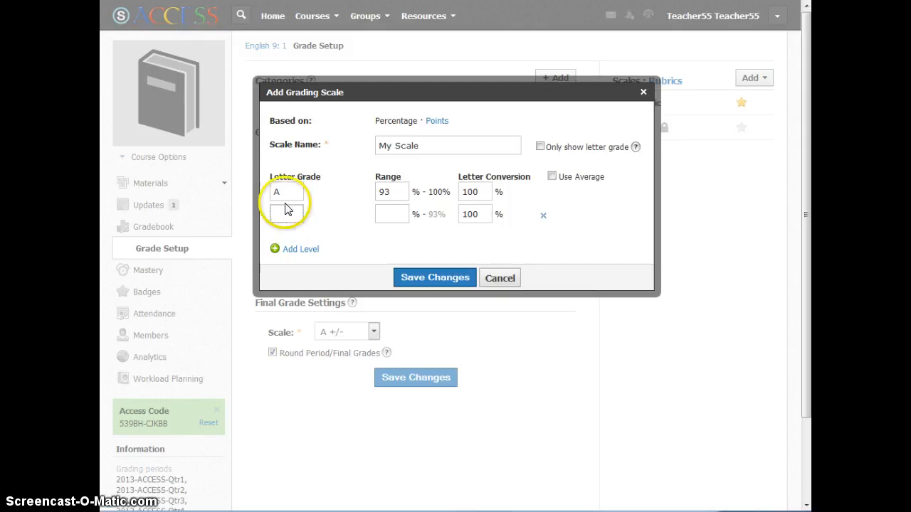
type("B")
left_click(390, 214)
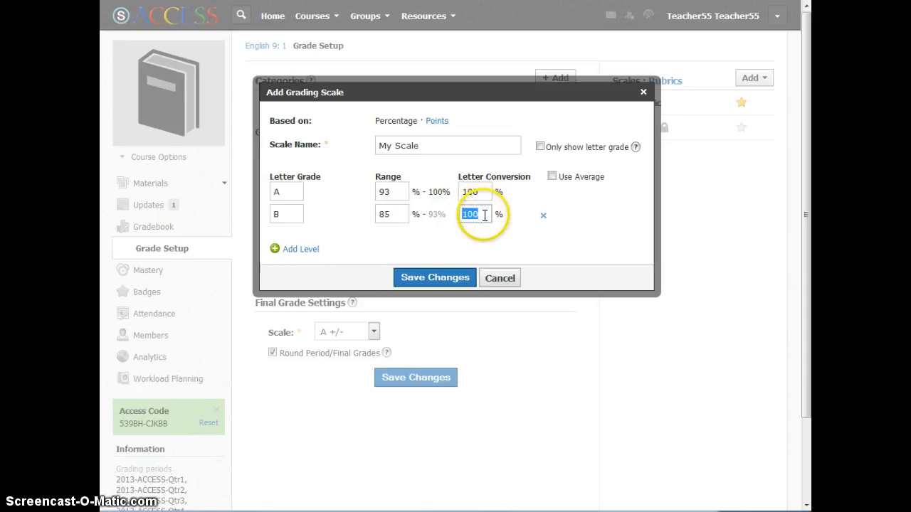
left_click(300, 249)
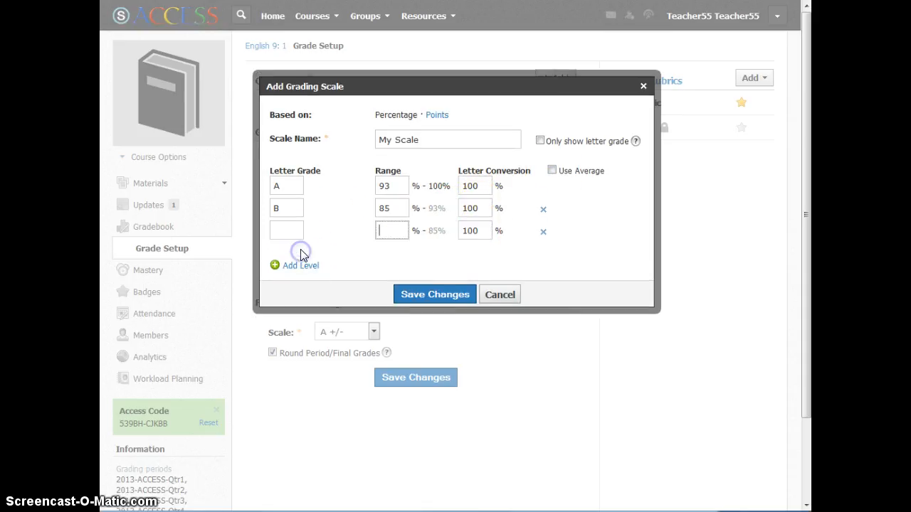
type("C")
left_click(383, 228)
type("75")
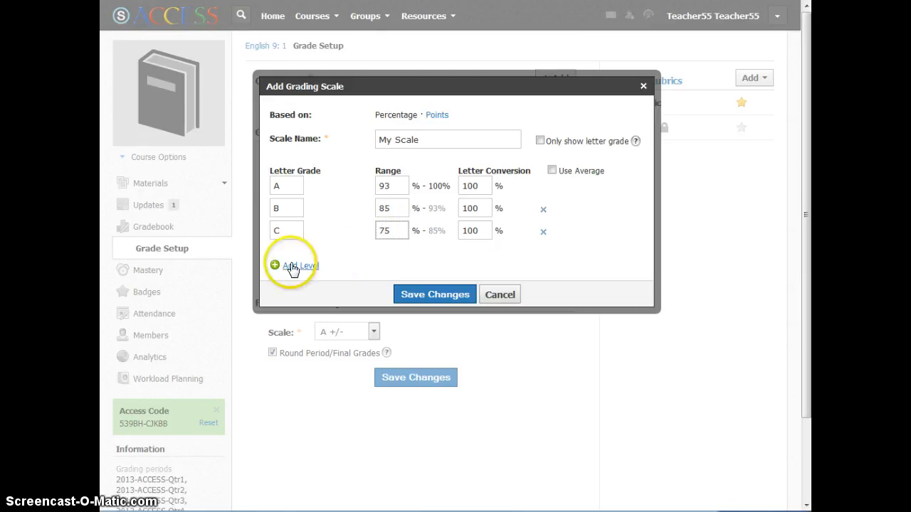
Step: Add two more levels to the grading scale: D starting at 65% and F starting at 0%
left_click(291, 265)
left_click(286, 247)
type("D")
left_click(401, 248)
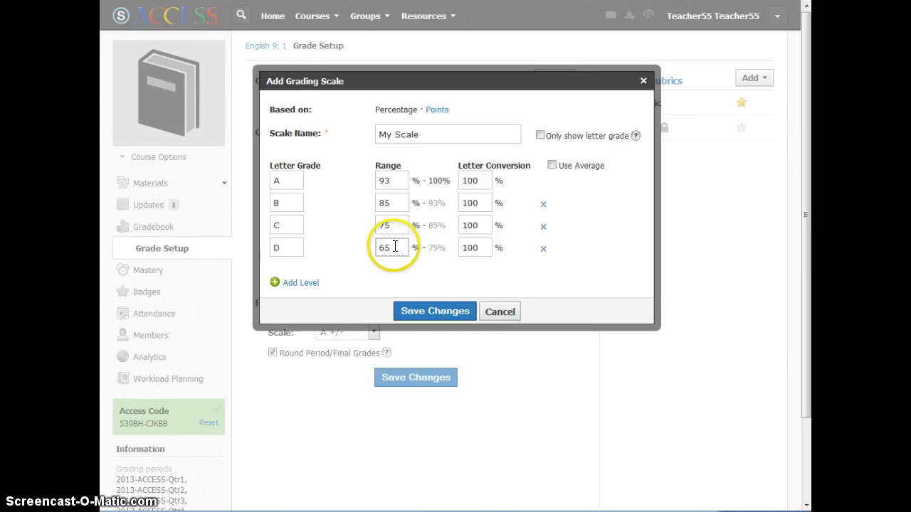
type("65")
left_click(297, 282)
type("F")
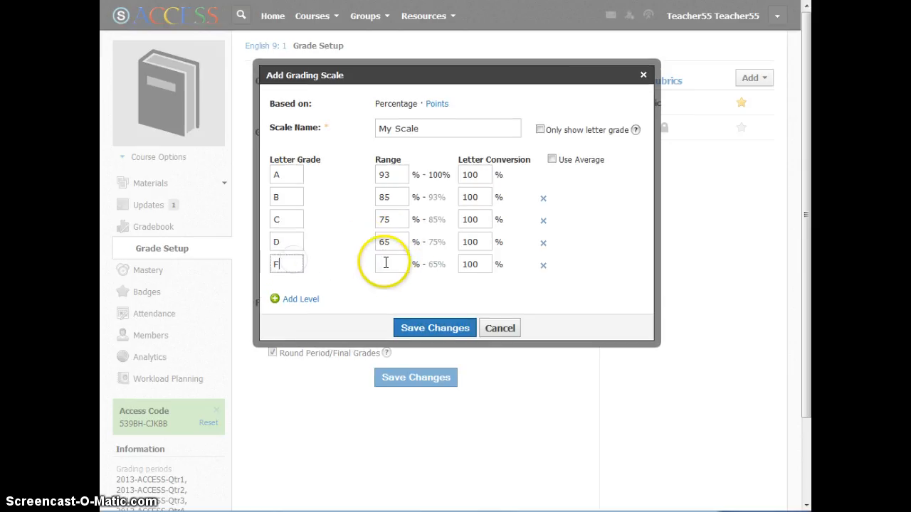
left_click(385, 263)
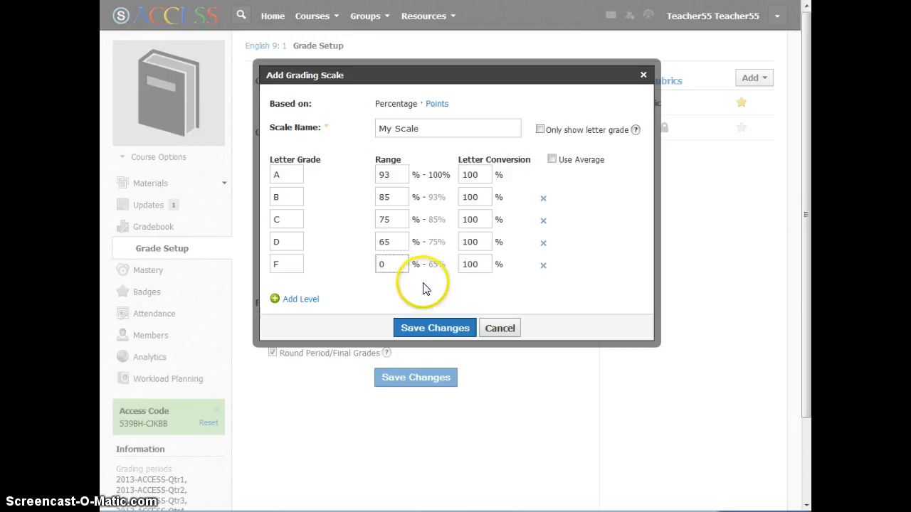
Step: Use the average of each range for the letter conversions and save the grading scale
left_click(553, 160)
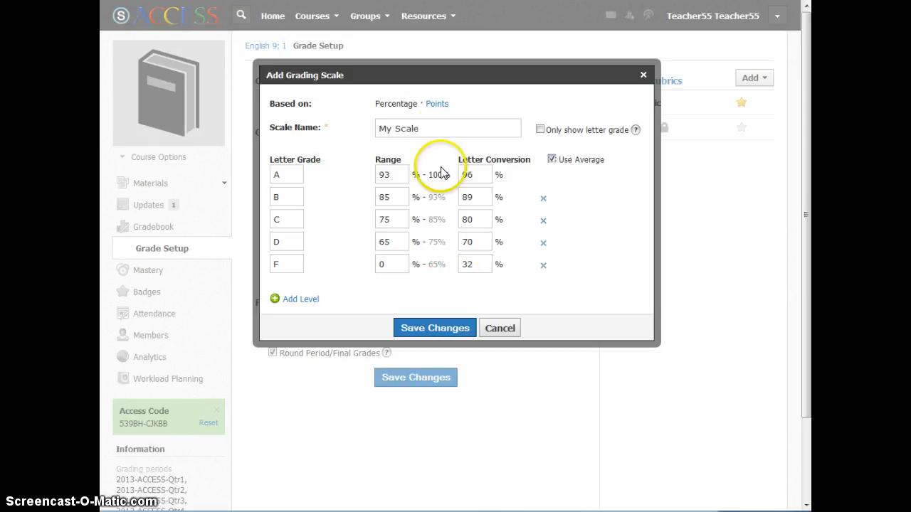
left_click(437, 328)
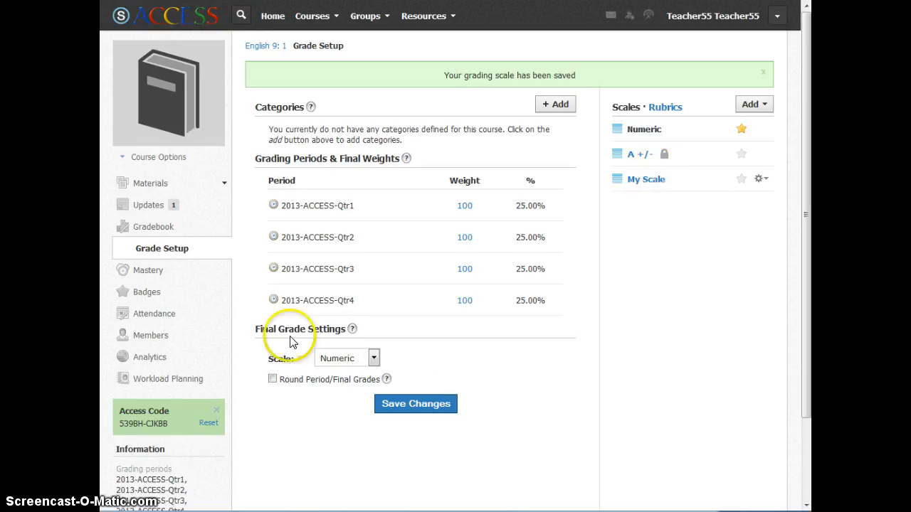
Step: Set the final grade scale to My Scale and save the grade setup changes
left_click(373, 359)
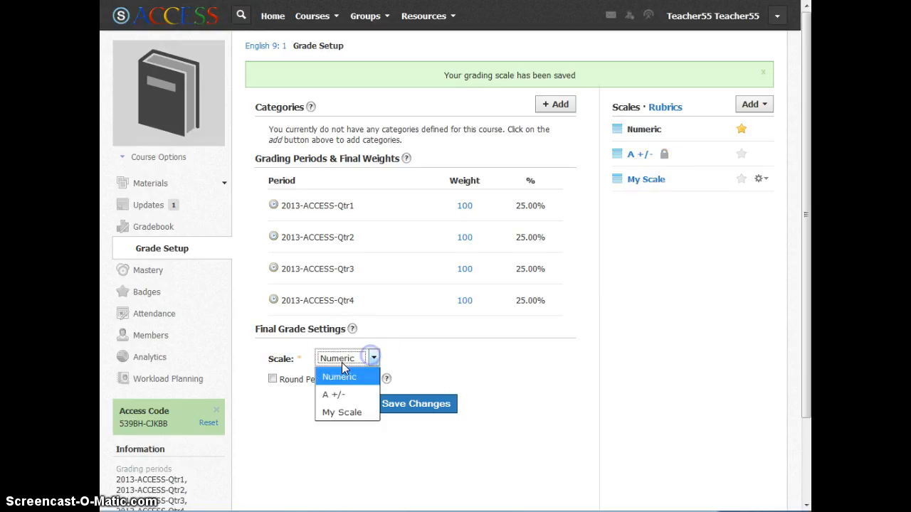
left_click(330, 410)
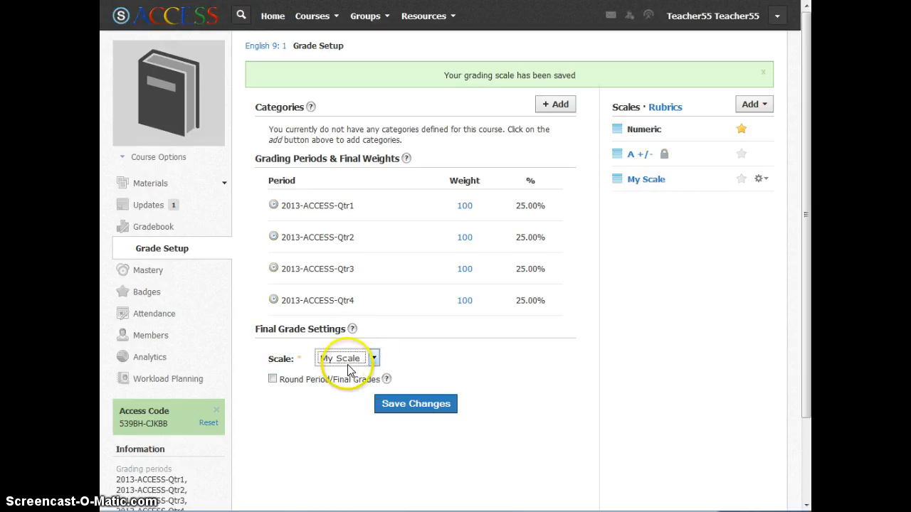
left_click(429, 406)
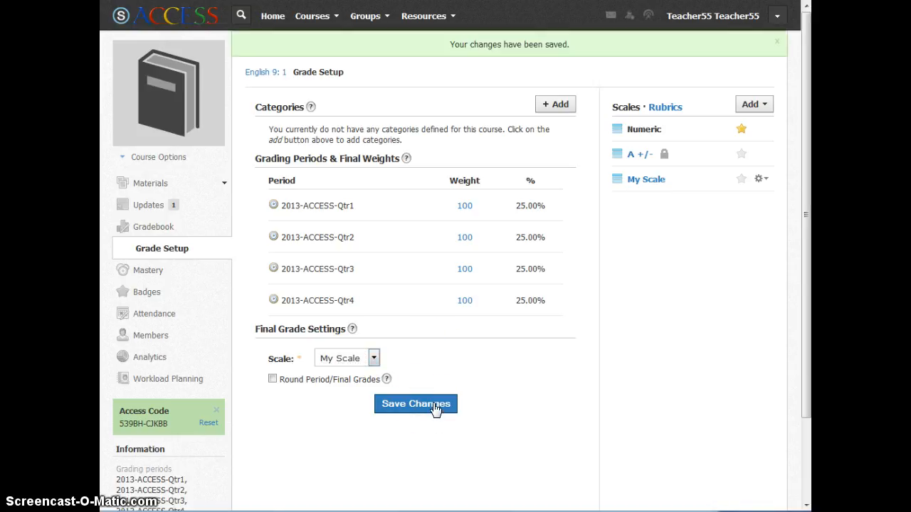
left_click(450, 404)
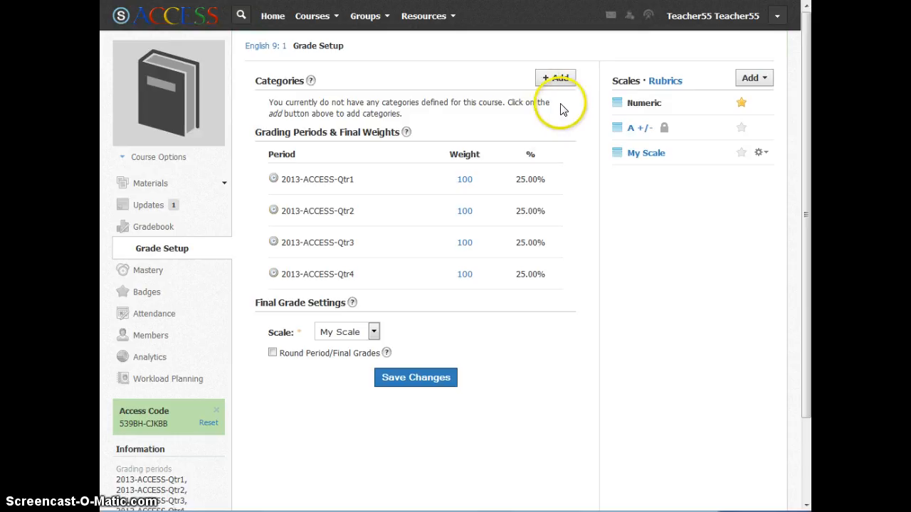
Step: Create a grading category named Homework, calculated by total points
left_click(555, 78)
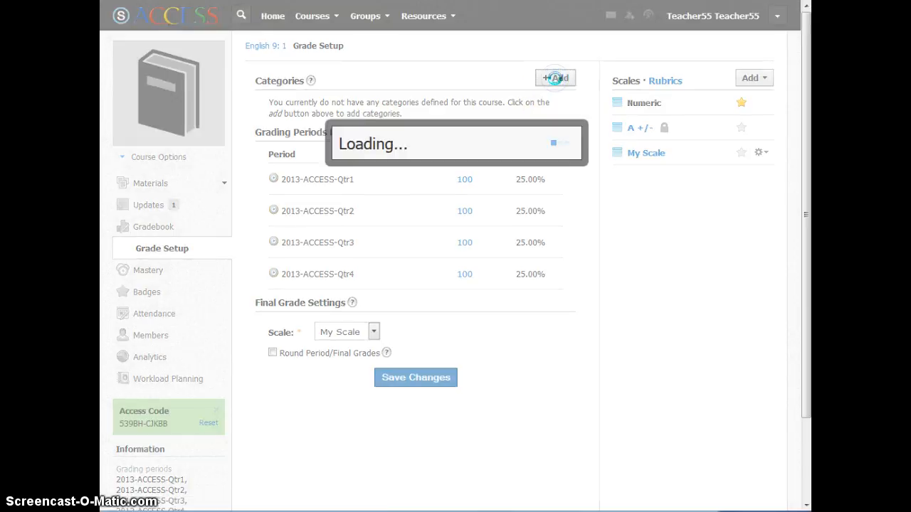
left_click(461, 135)
type("H")
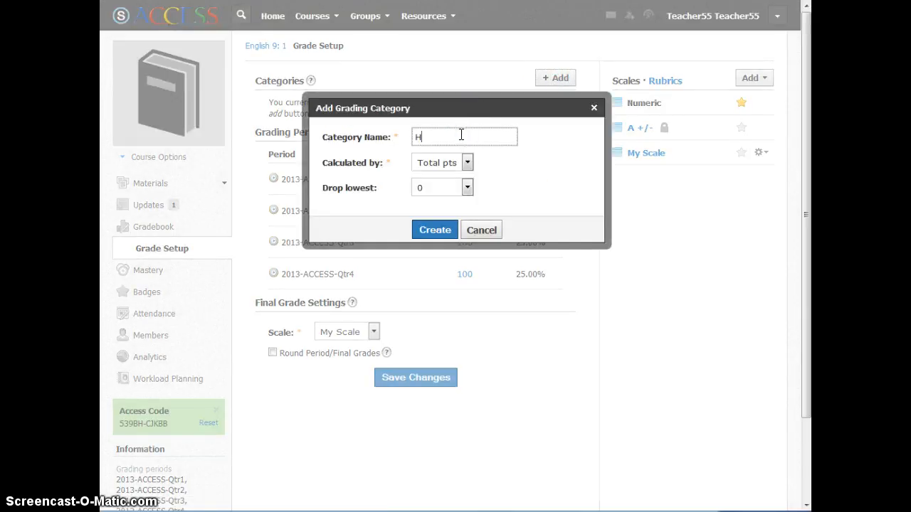
type("omework")
left_click(440, 163)
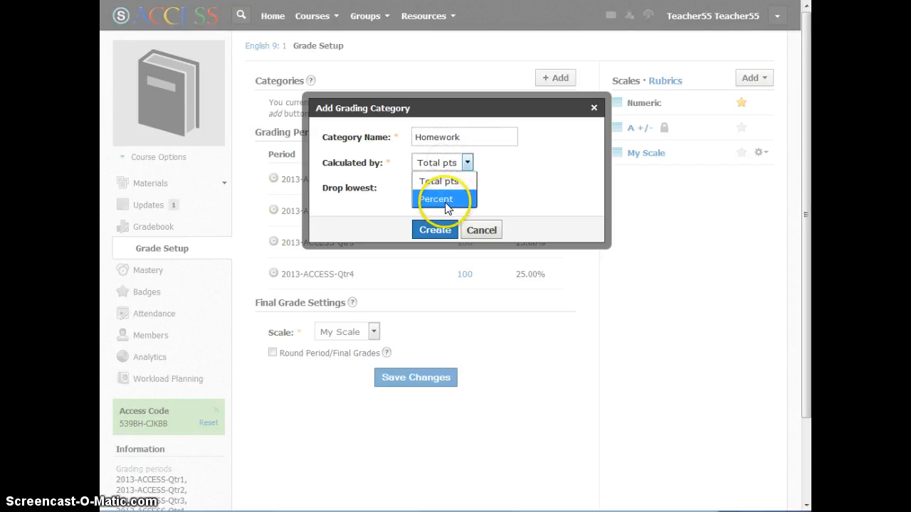
left_click(449, 183)
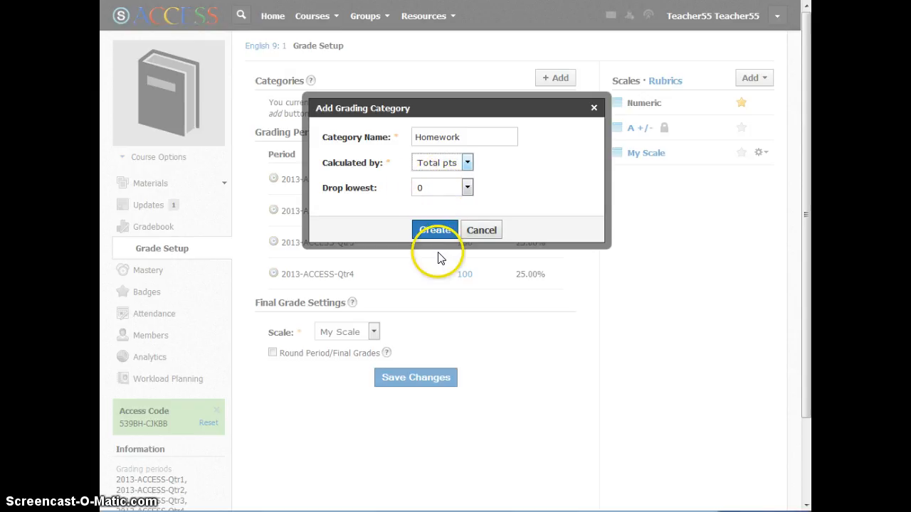
left_click(440, 231)
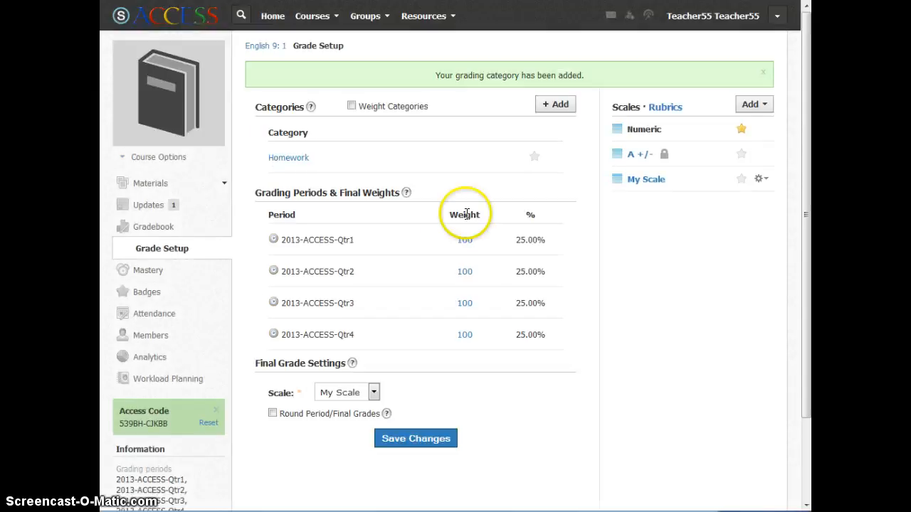
Step: Create a grading category named Quizzes with the default calculation settings
left_click(555, 103)
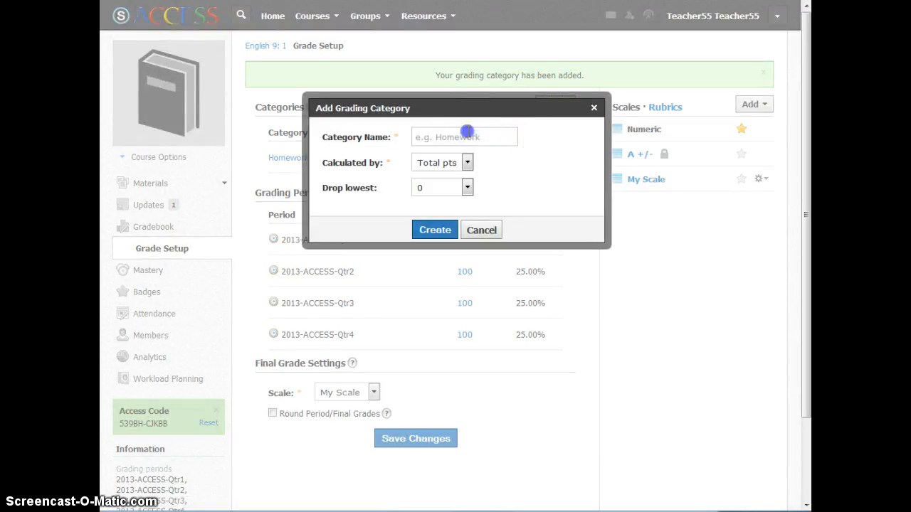
left_click(468, 134)
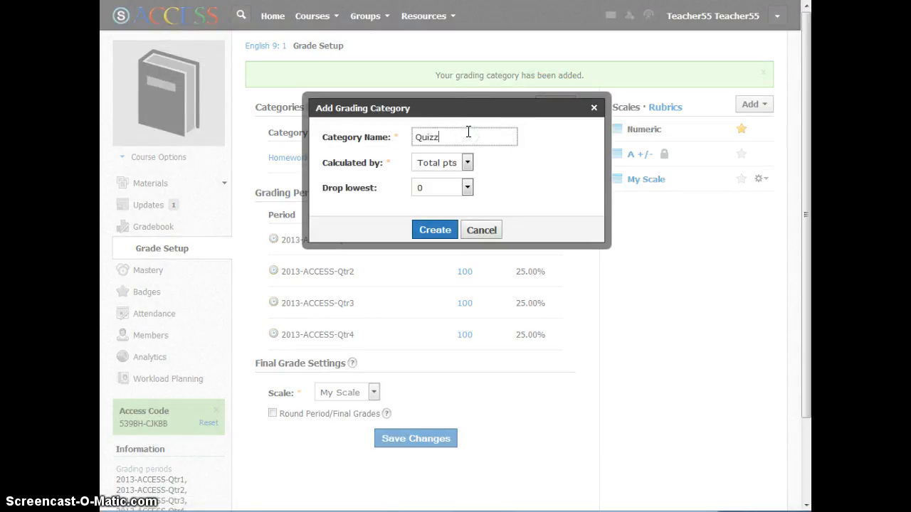
left_click(435, 230)
Step: Create a grading category named Tests, calculated by total points with no lowest scores dropped
left_click(559, 104)
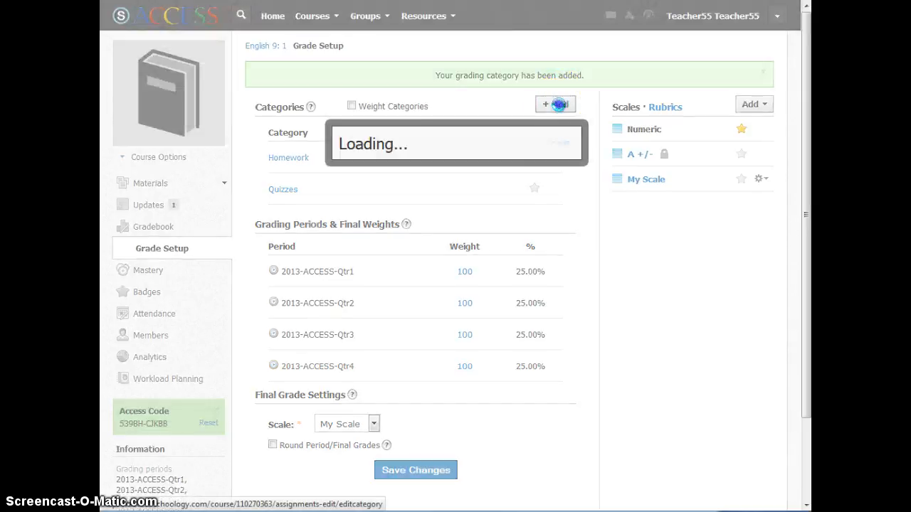
left_click(455, 132)
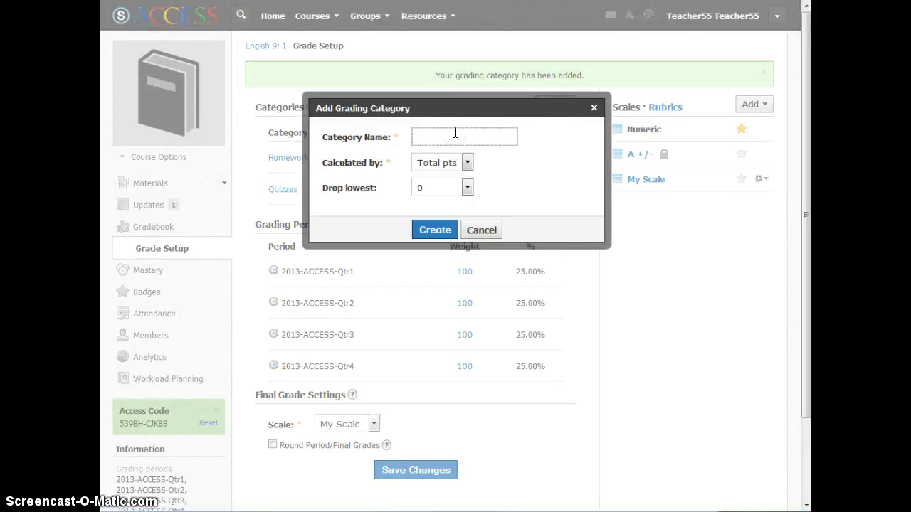
type("Tests")
key("Tab")
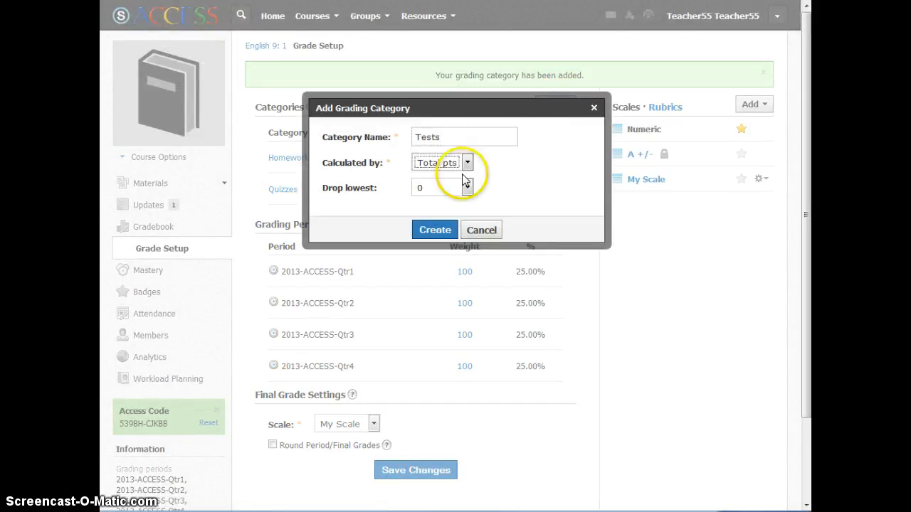
left_click(434, 229)
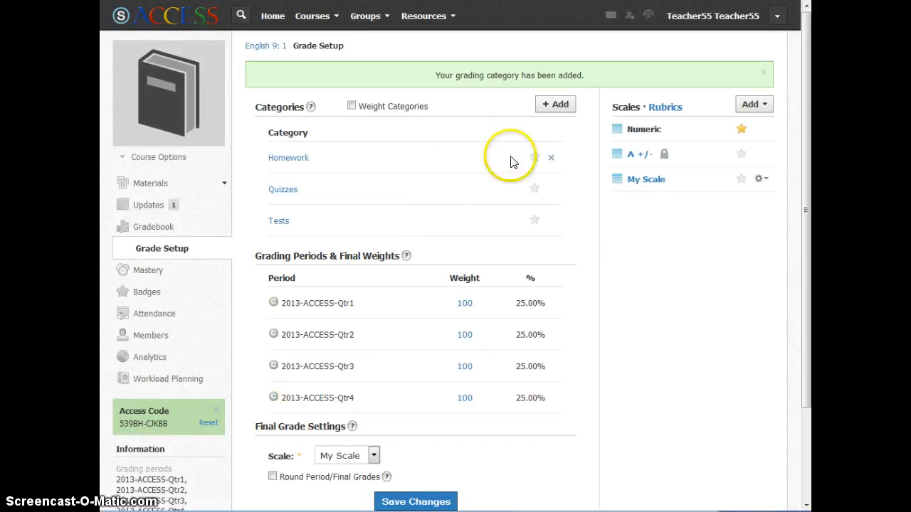
Step: Turn on weighting for the grading categories and set the Homework category's weight to 10
left_click(351, 106)
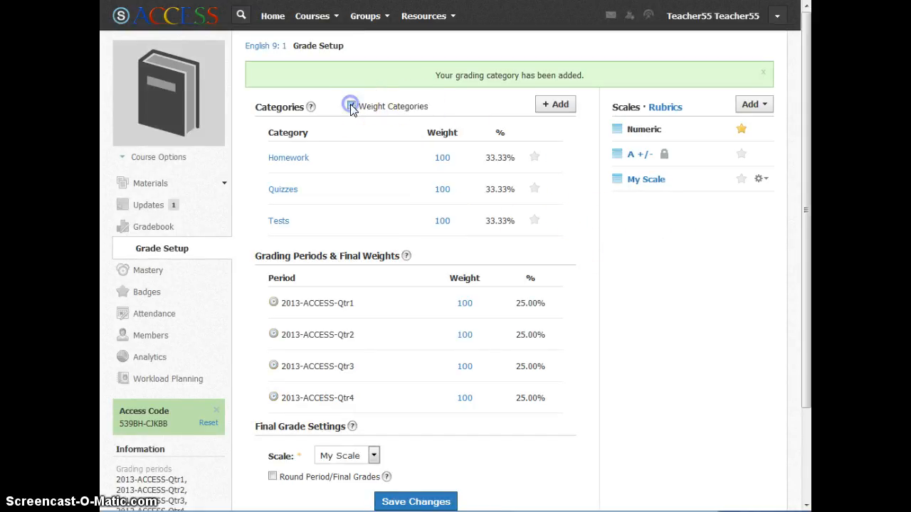
left_click(442, 157)
left_click_drag(451, 158, 415, 158)
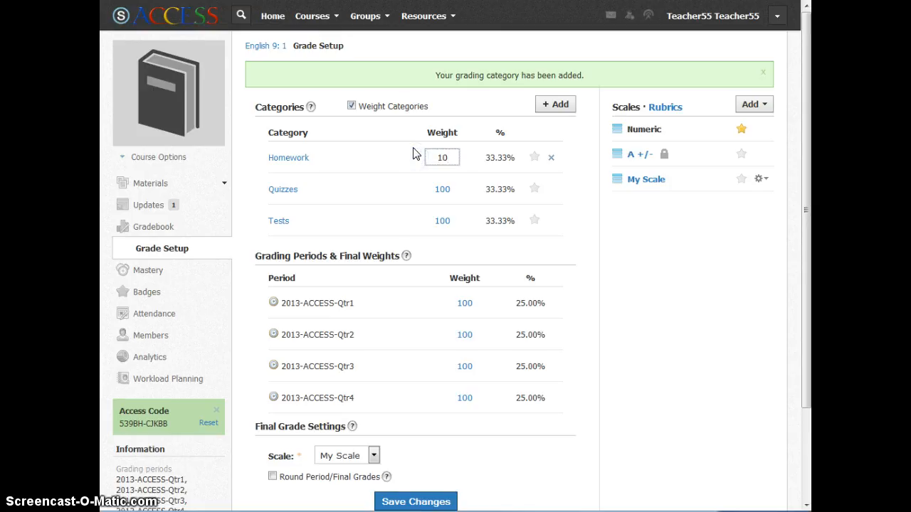
Step: Set the weight of the Quizzes grading category to 40
left_click(436, 190)
left_click_drag(455, 188, 385, 187)
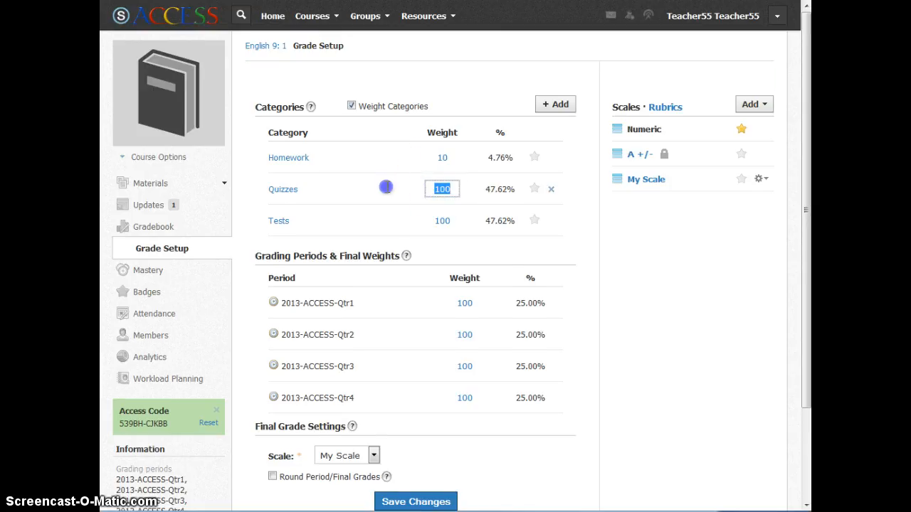
type("40")
left_click(388, 157)
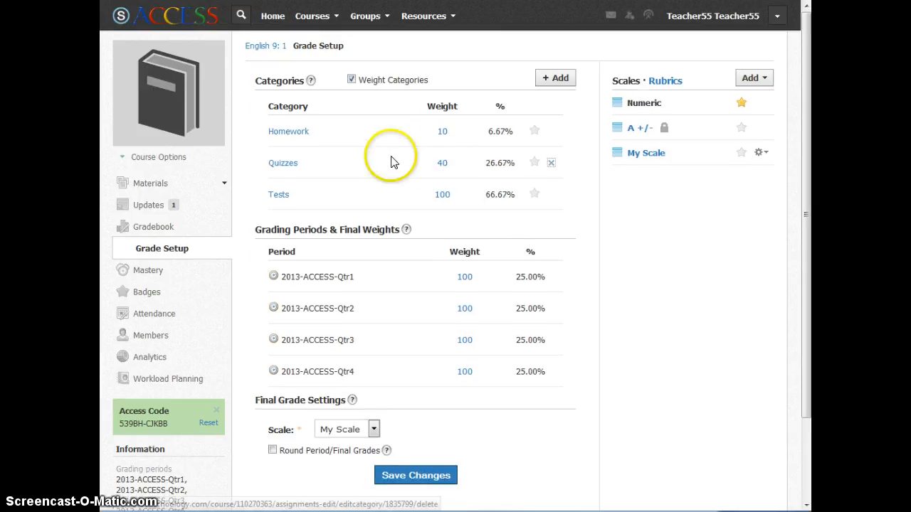
Step: Set the weight of the Tests grading category to 50 and save the grade setup changes
left_click(436, 191)
left_click_drag(448, 195, 396, 199)
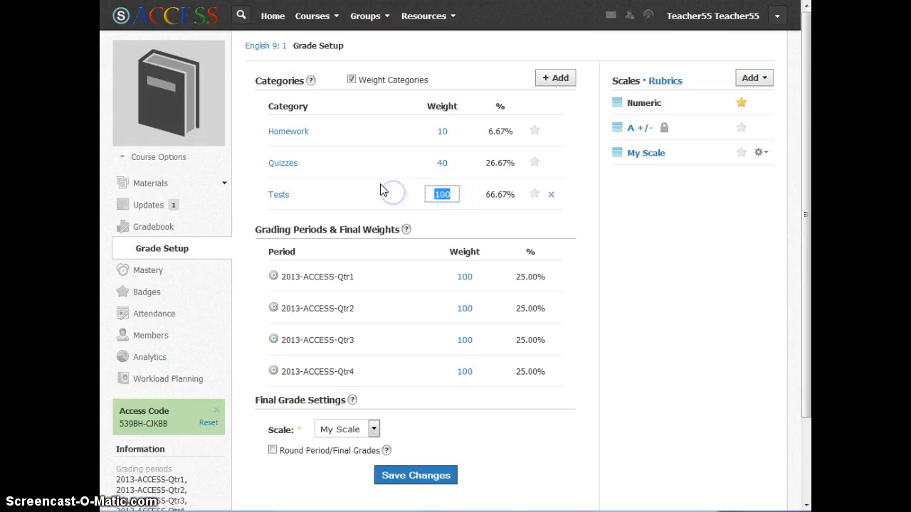
key("Tab")
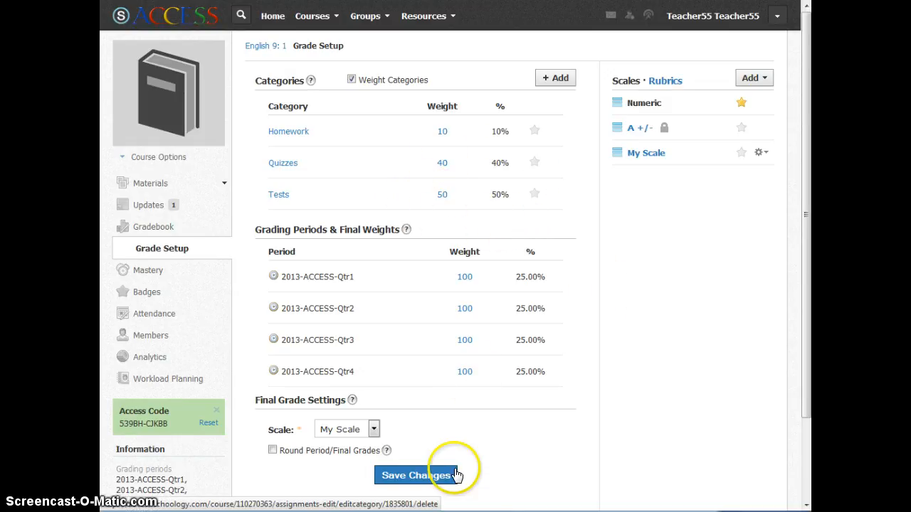
left_click(431, 477)
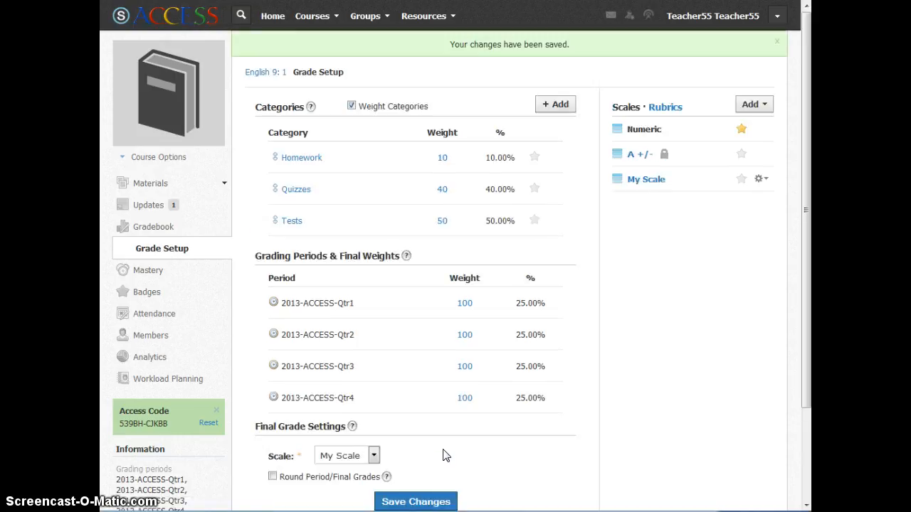
left_click(612, 231)
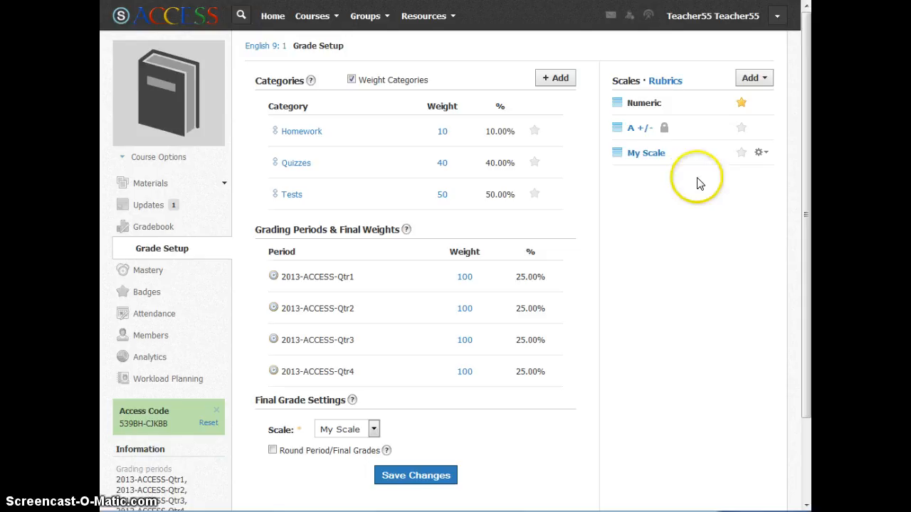
mouse_move(562, 207)
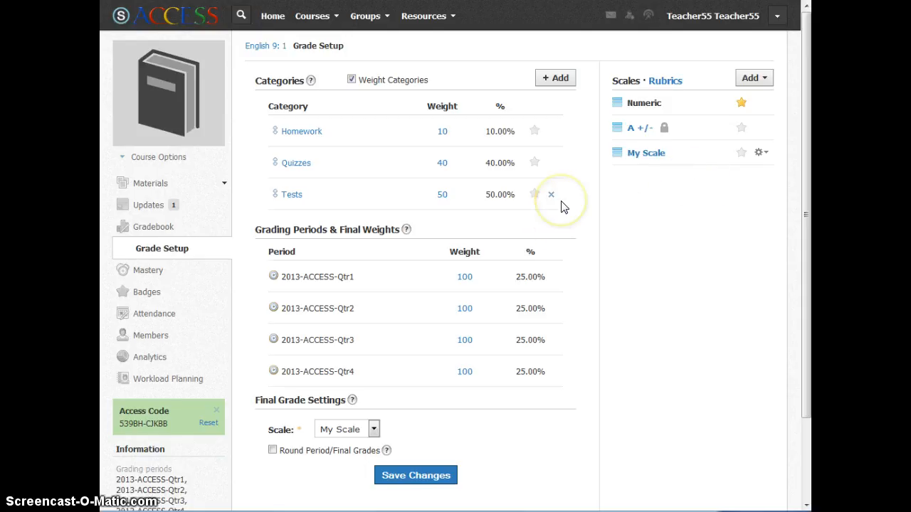